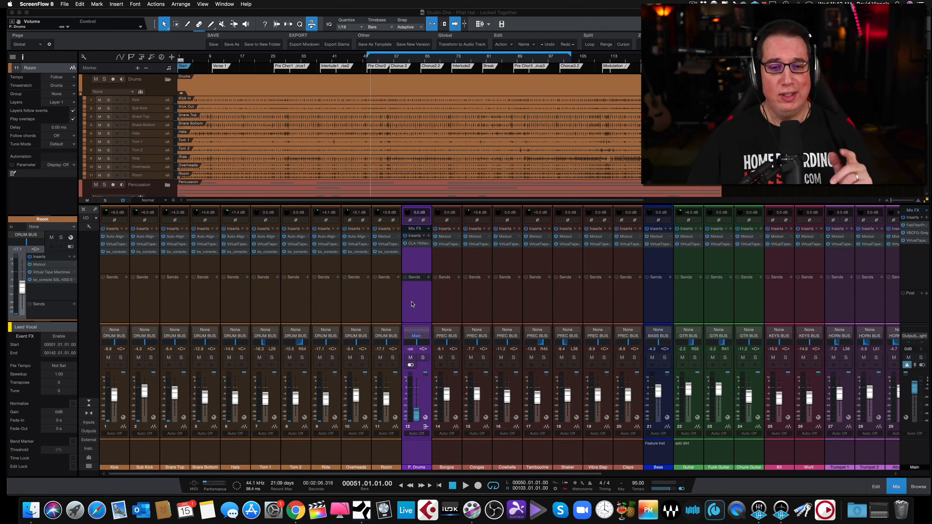
left_click(377, 295)
left_click(382, 275)
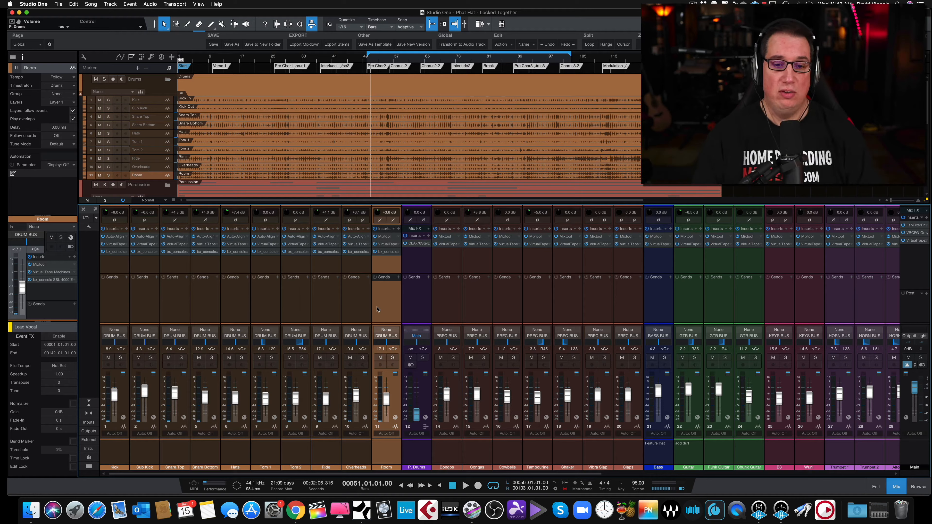
left_click(411, 307)
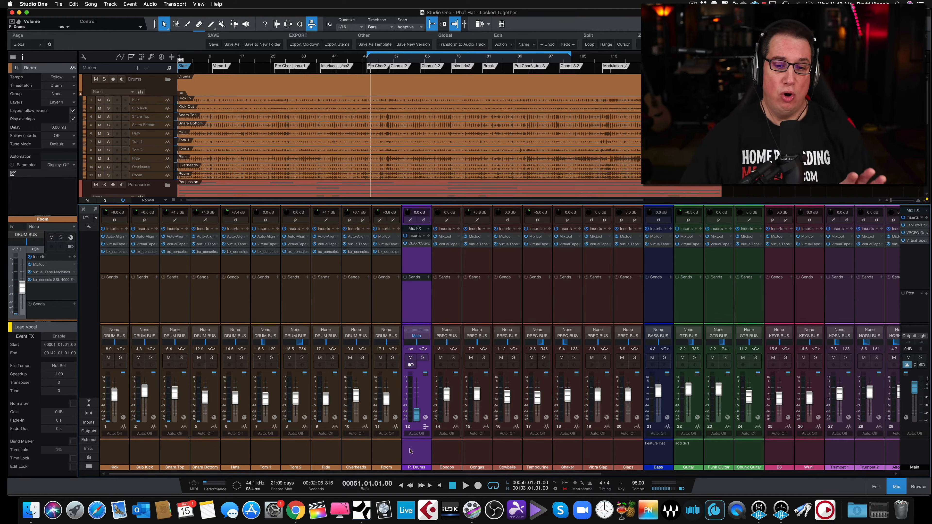
left_click_drag(416, 416, 413, 420)
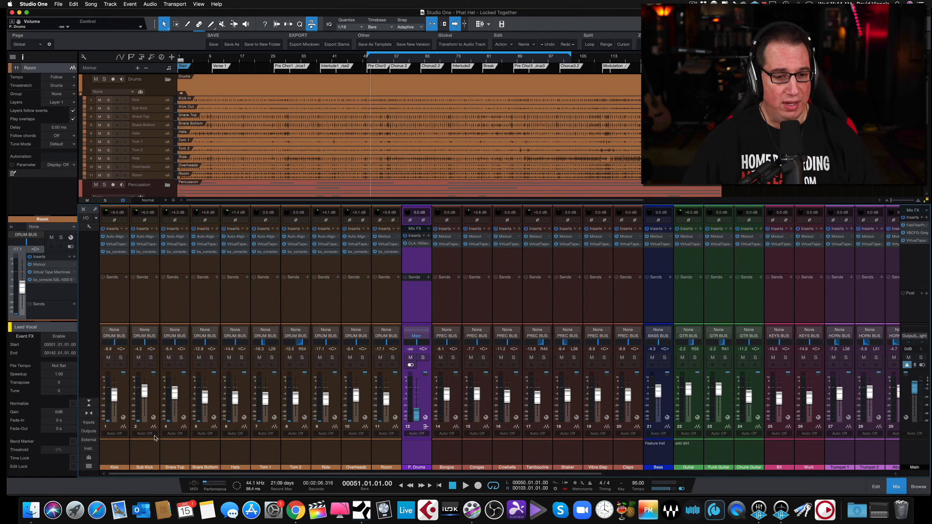
Step: Review the drum channels from Kick to Room and inspect the bx_console SSL 4000 E insert on the Kick channel
left_click(114, 451)
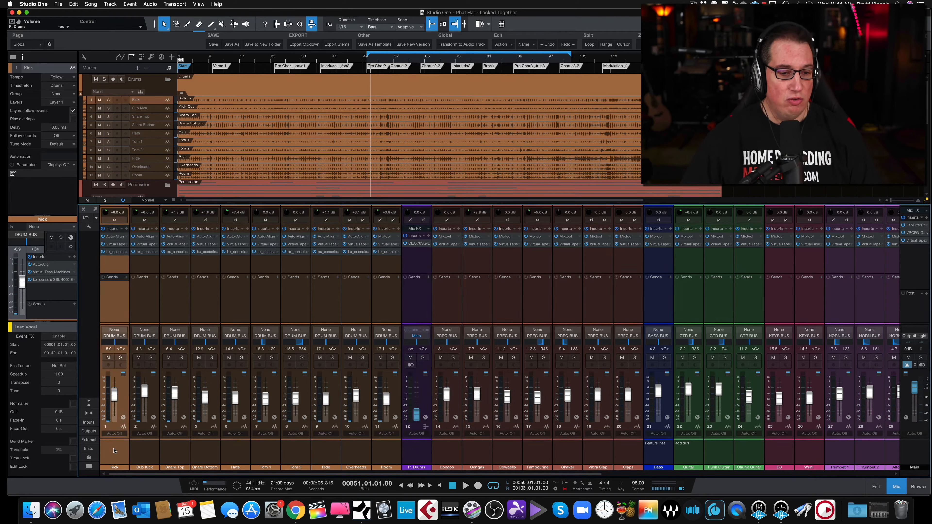
left_click(381, 448, "shift")
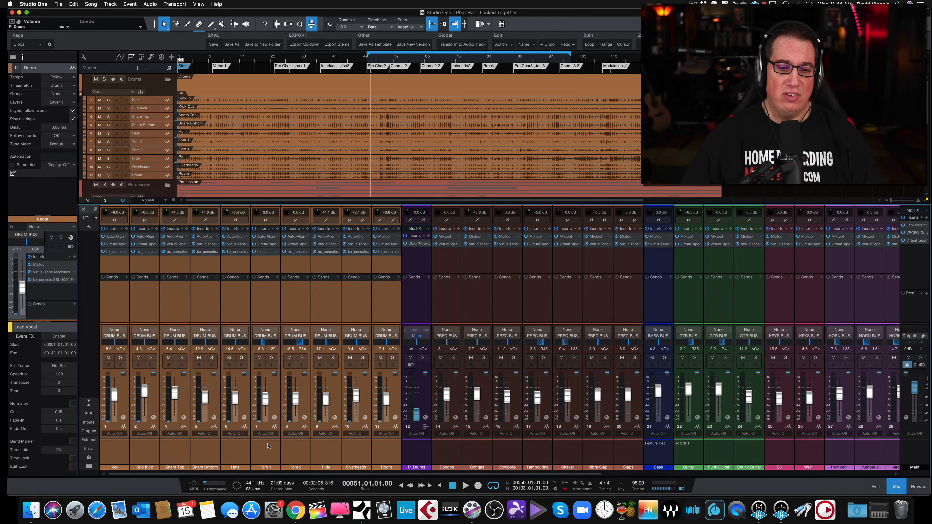
left_click(324, 447)
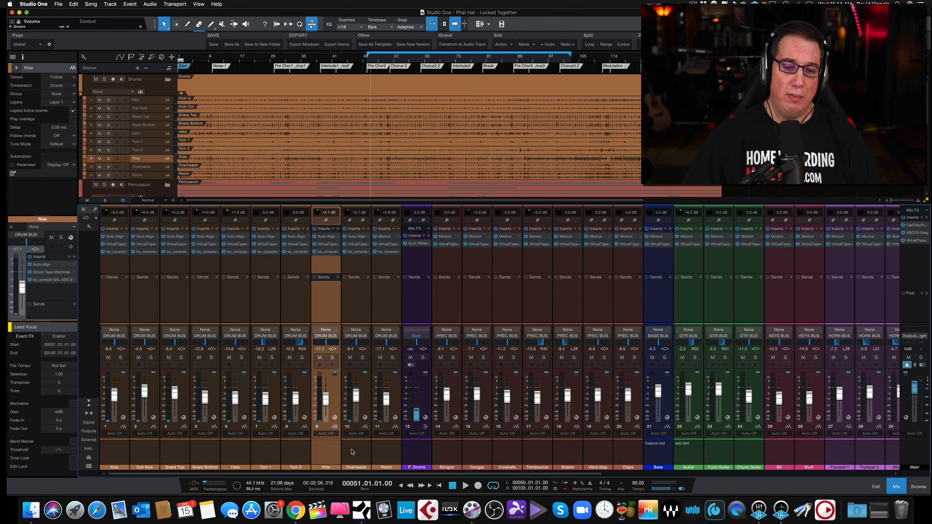
left_click(354, 447)
left_click(383, 447)
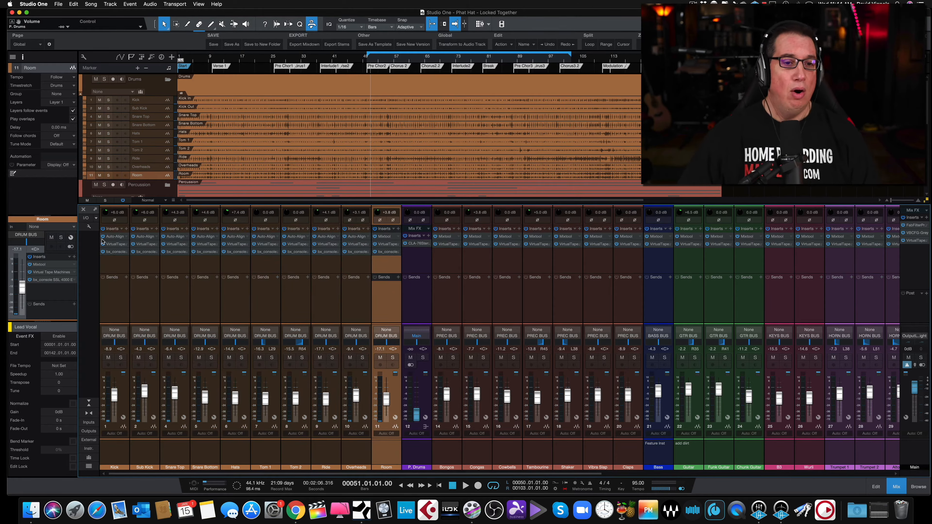
left_click(113, 252)
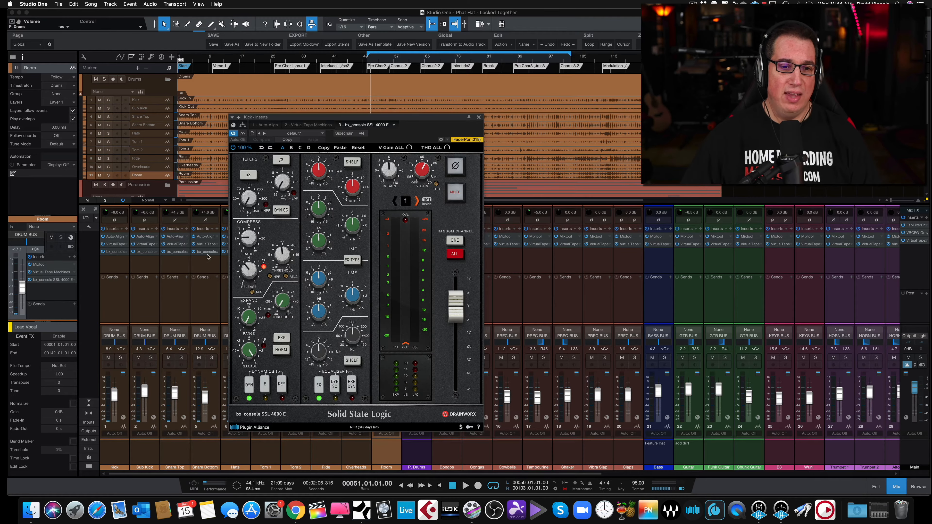
left_click(478, 118)
Step: In the P. Drums channel's CLA-76 Stereo compressor, set the attack to 1, the release to 7 and the ratio to ALL
left_click(418, 467)
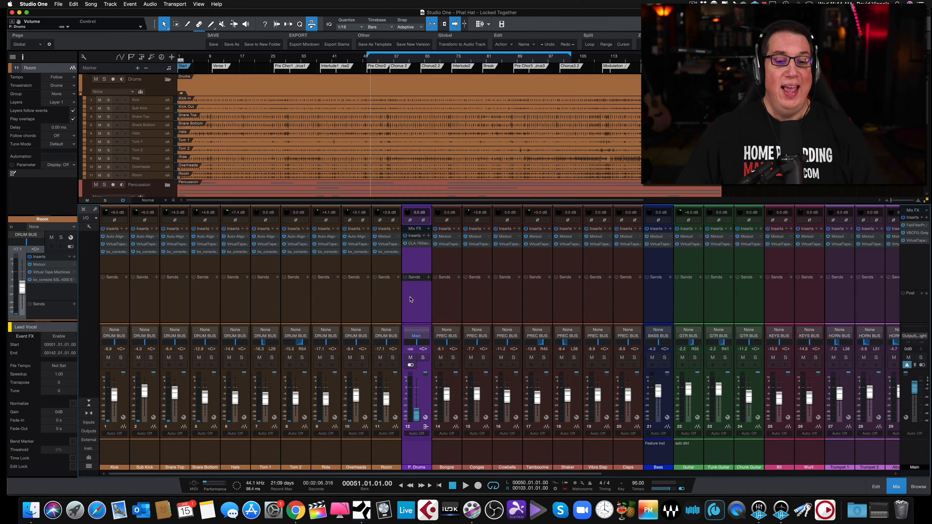
left_click(414, 244)
left_click_drag(370, 175, 367, 176)
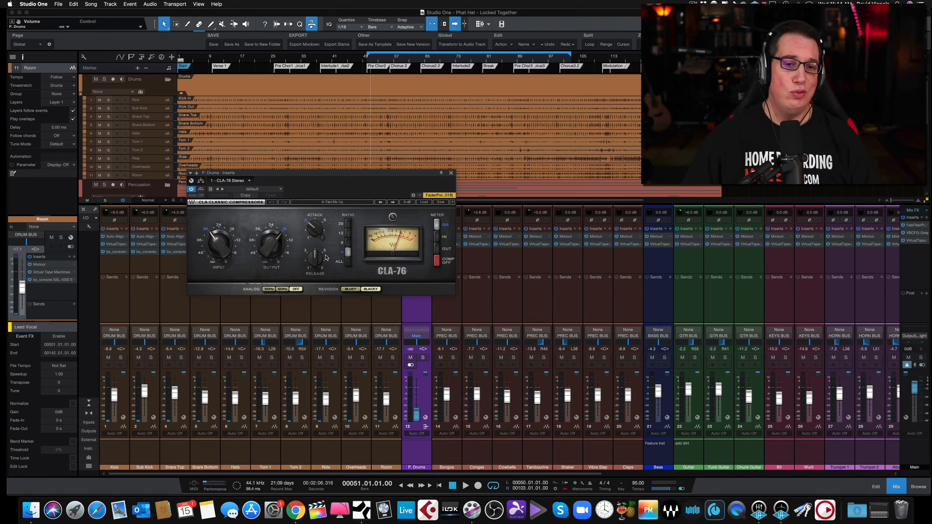
left_click_drag(314, 262, 314, 235)
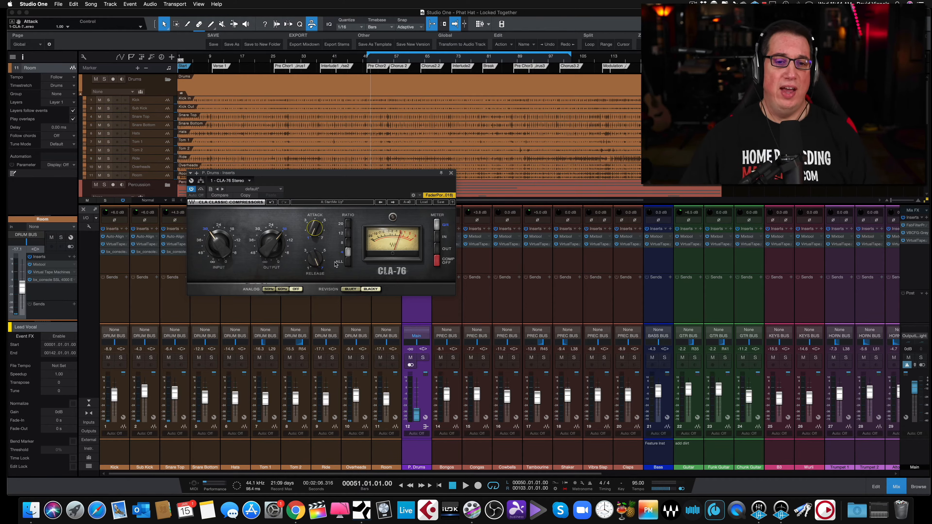
left_click(348, 259)
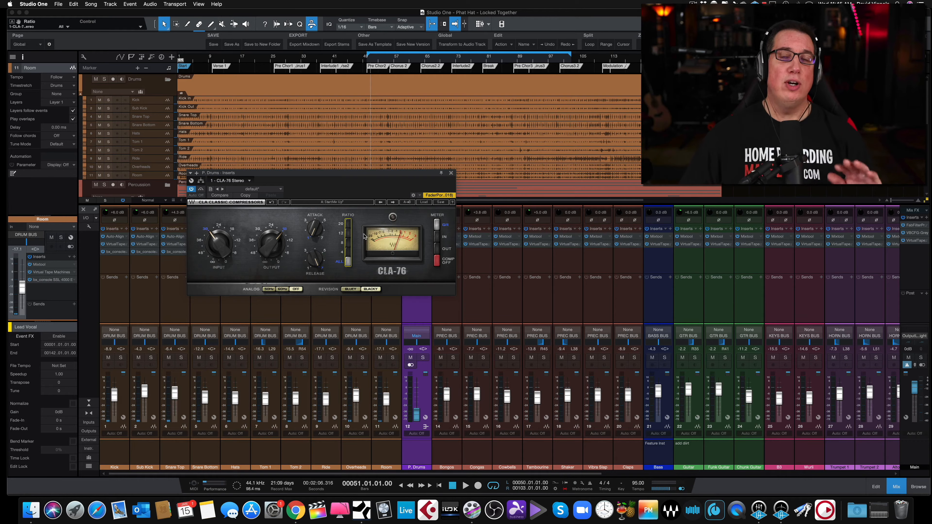
left_click(313, 262)
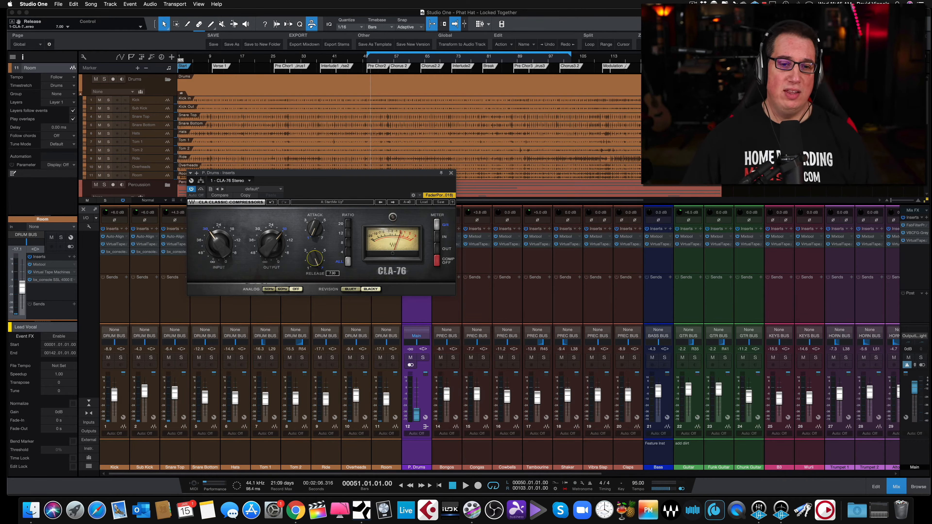
left_click(313, 228)
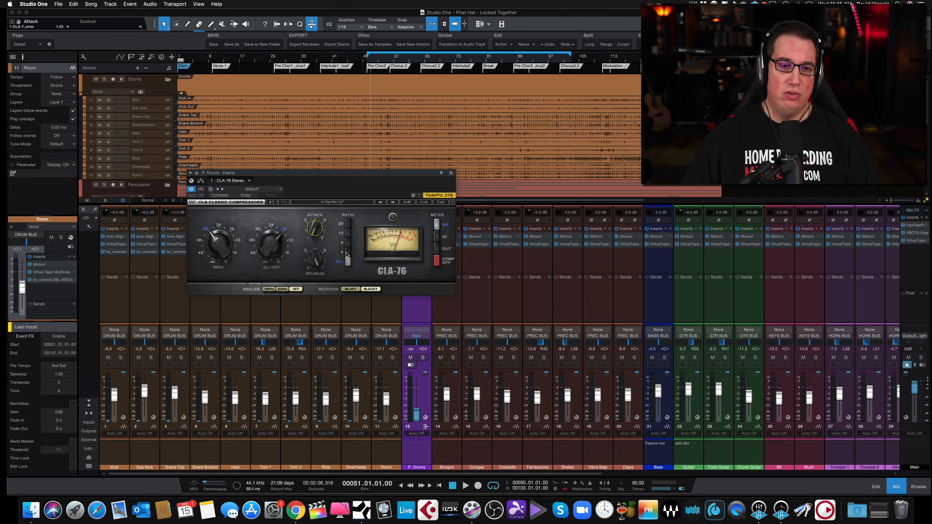
left_click(347, 262)
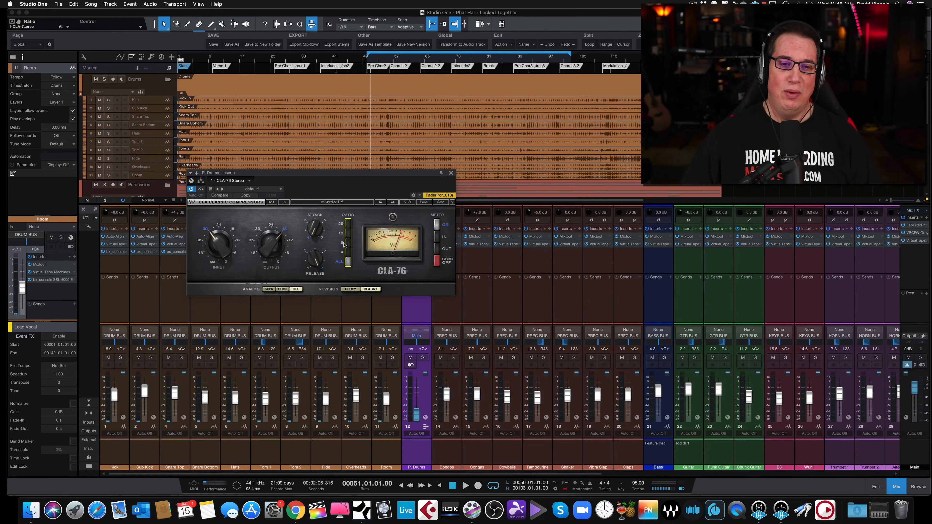
Step: Add a pre-fader send from the Kick channel to P. Drums and raise the Kick volume fader slightly
left_click(450, 173)
left_click(126, 277)
left_click(147, 312)
left_click(127, 290)
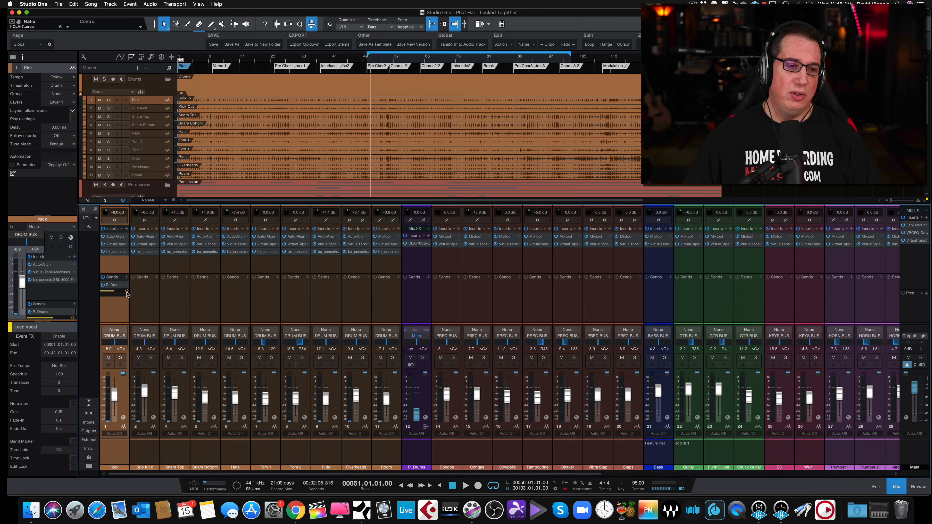
left_click(126, 292)
left_click(126, 292)
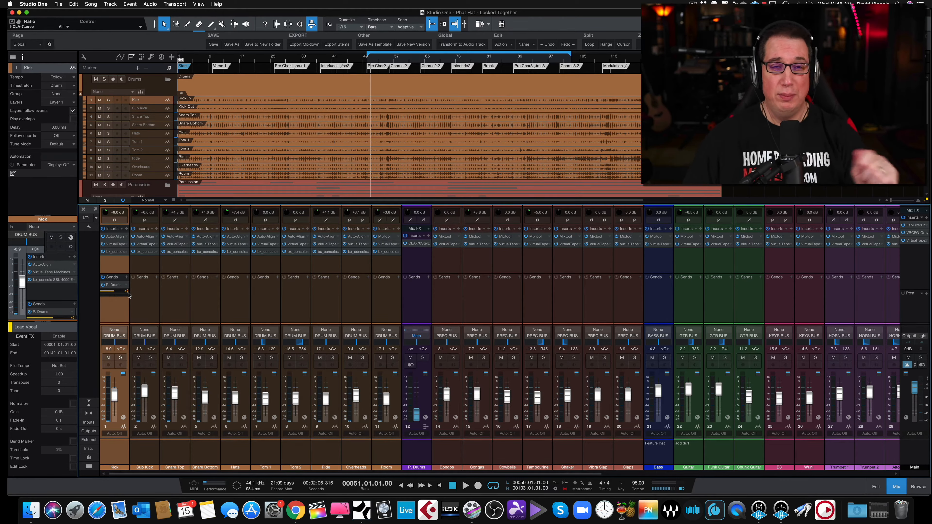
left_click_drag(114, 394, 114, 393)
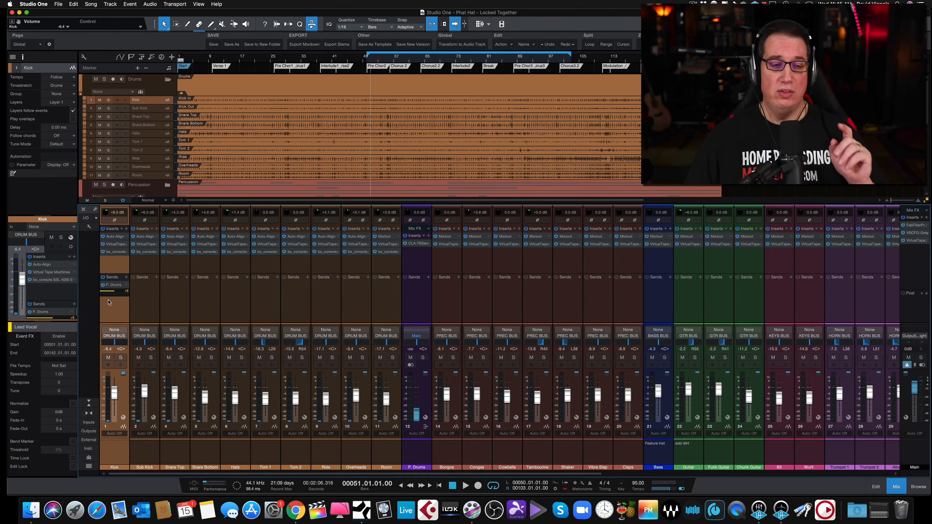
mouse_move(114, 293)
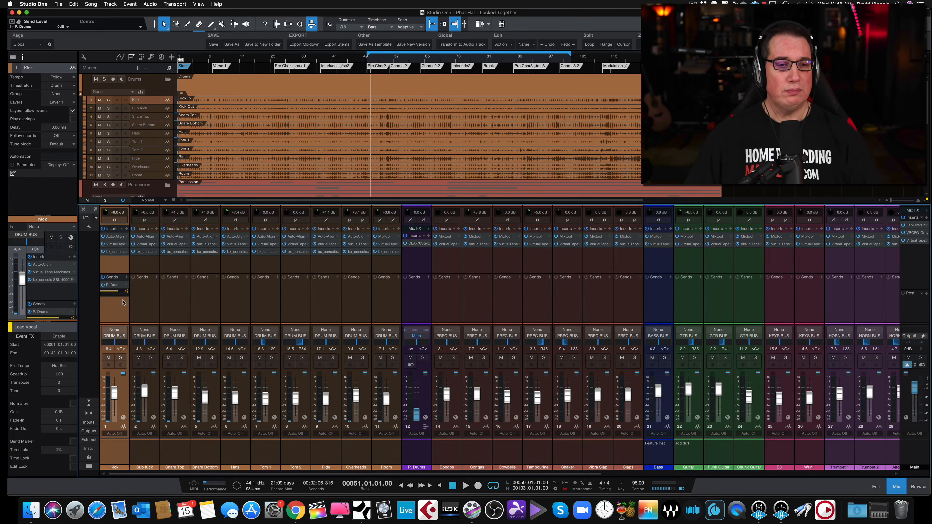
Step: Add a pre-fader send to P. Drums on the Sub Kick channel and copy it to the channels Snare Top through Tom 2
left_click(147, 299)
left_click(157, 277)
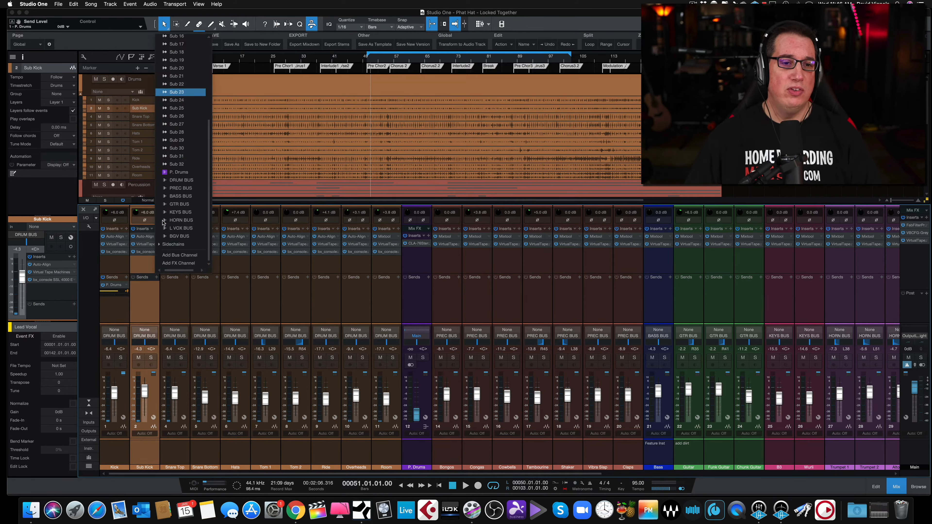
left_click(171, 172)
left_click(157, 291)
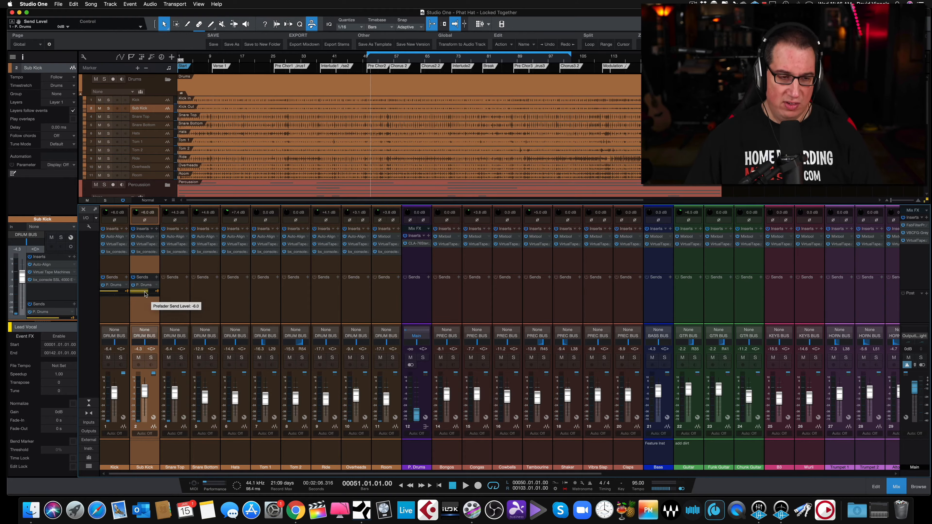
left_click_drag(160, 284, 294, 287)
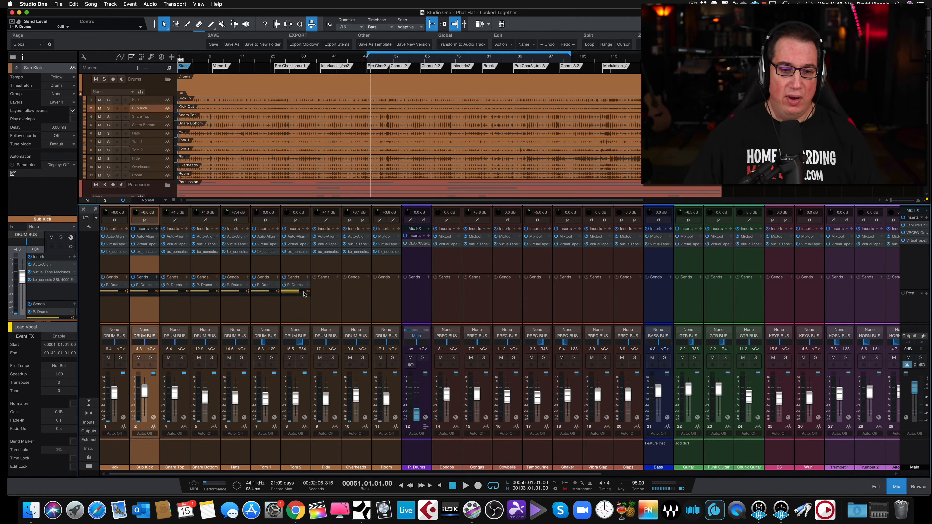